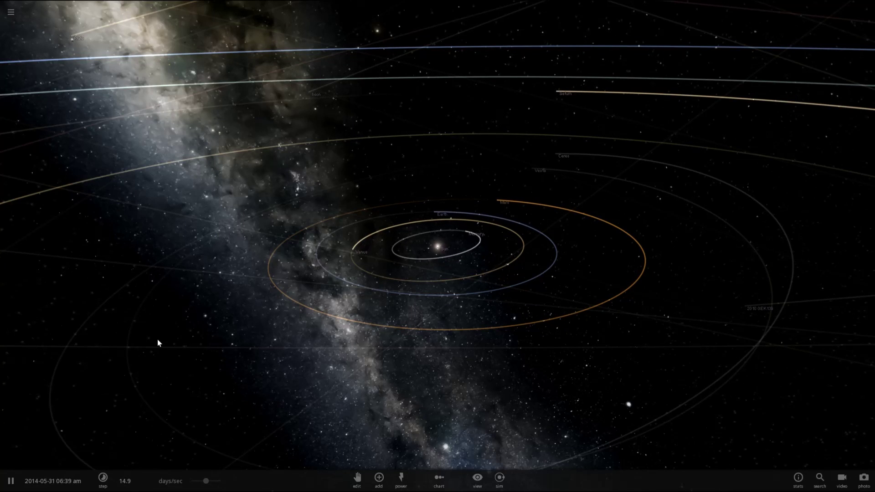
Step: Start a new empty simulation and bring up the Add catalogue of stars and planets
{"action": "left_click_drag", "start_coordinate": [157, 340], "coordinate": [347, 425]}
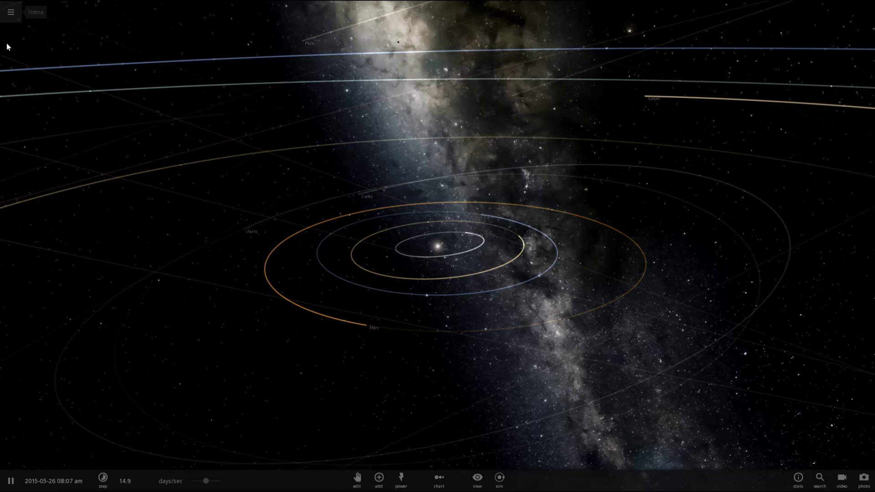
{"action": "left_click", "coordinate": [12, 12]}
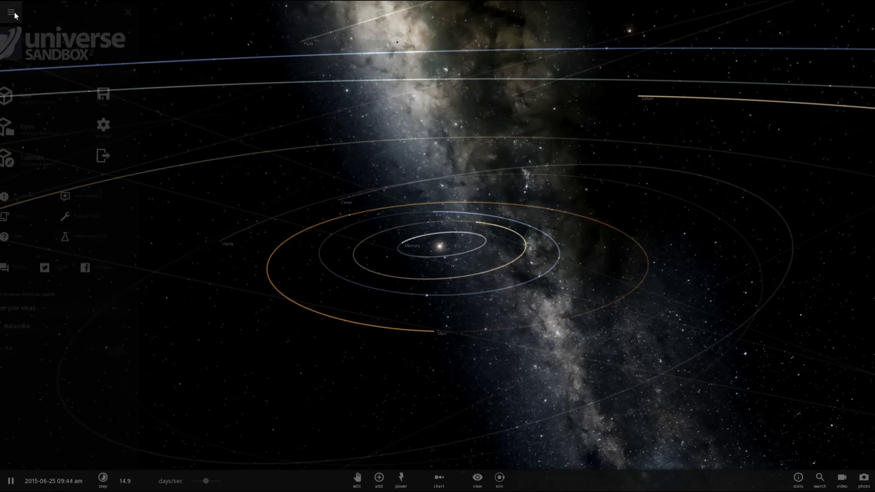
{"action": "left_click", "coordinate": [75, 117]}
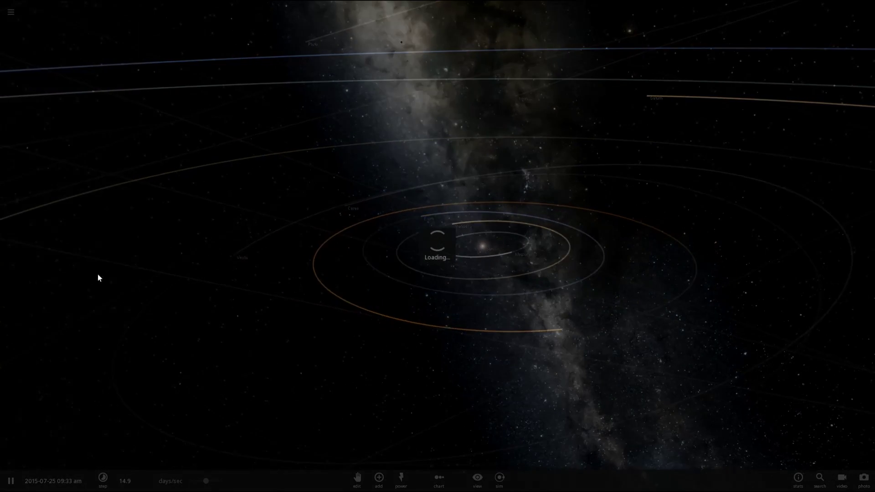
{"action": "left_click", "coordinate": [380, 478]}
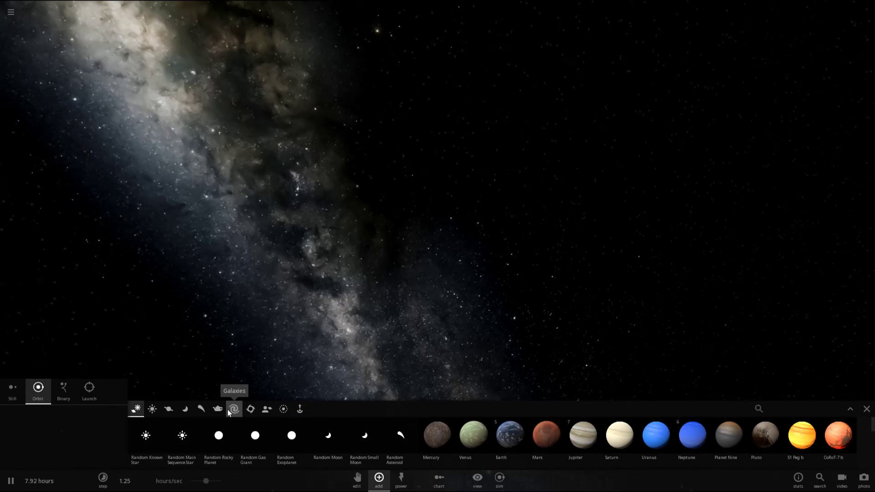
Step: Place a 1 solar-mass black hole in empty space, then show the Stars category
{"action": "left_click", "coordinate": [250, 409]}
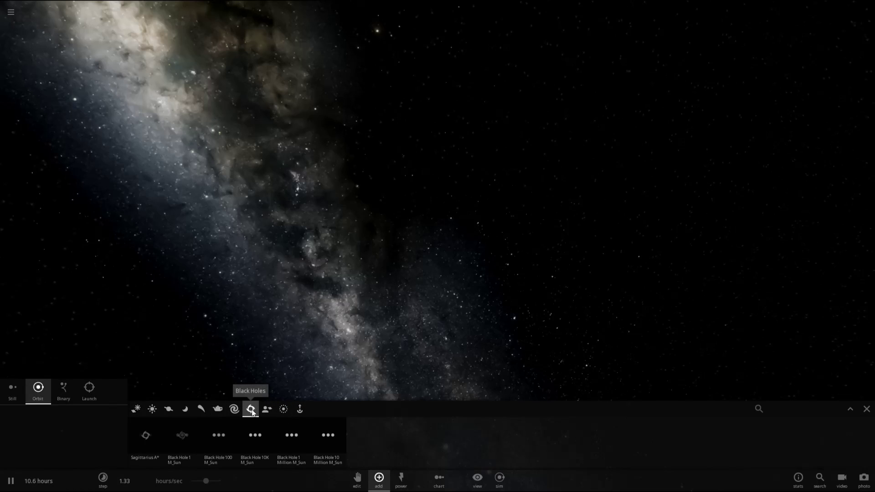
{"action": "left_click", "coordinate": [191, 439]}
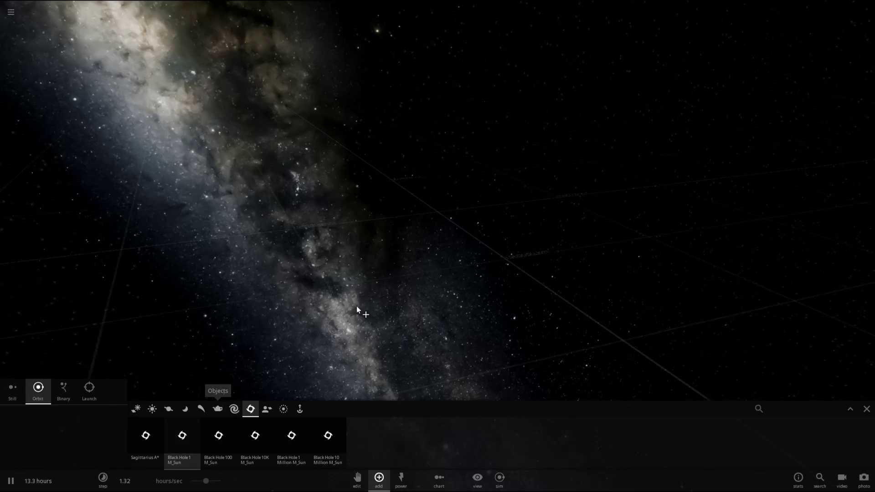
{"action": "left_click", "coordinate": [425, 225]}
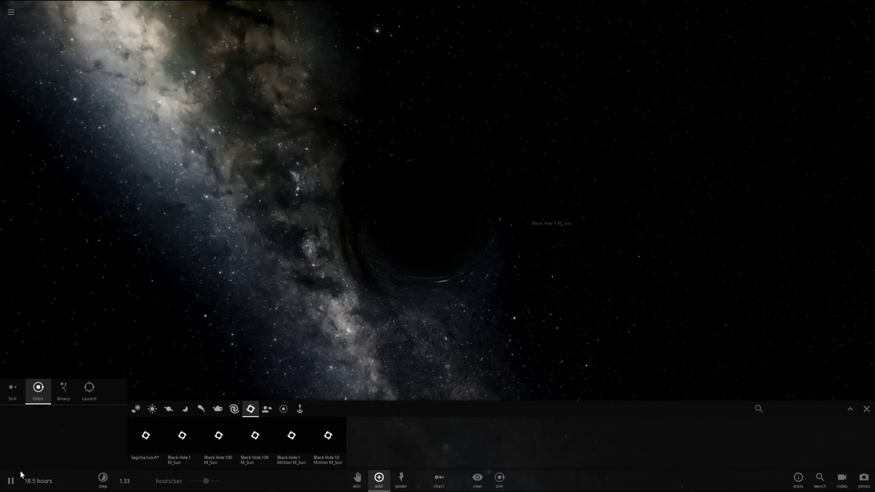
{"action": "scroll", "coordinate": [306, 275], "scroll_direction": "down", "scroll_amount": 5}
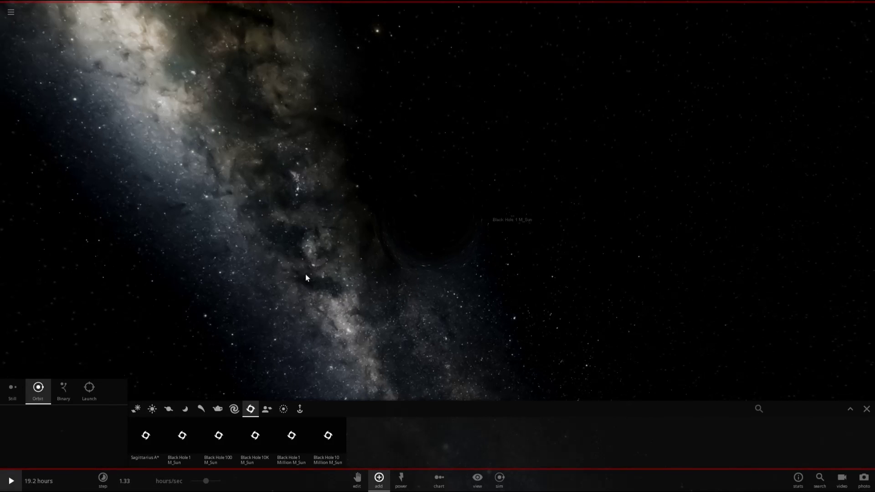
{"action": "left_click", "coordinate": [152, 409]}
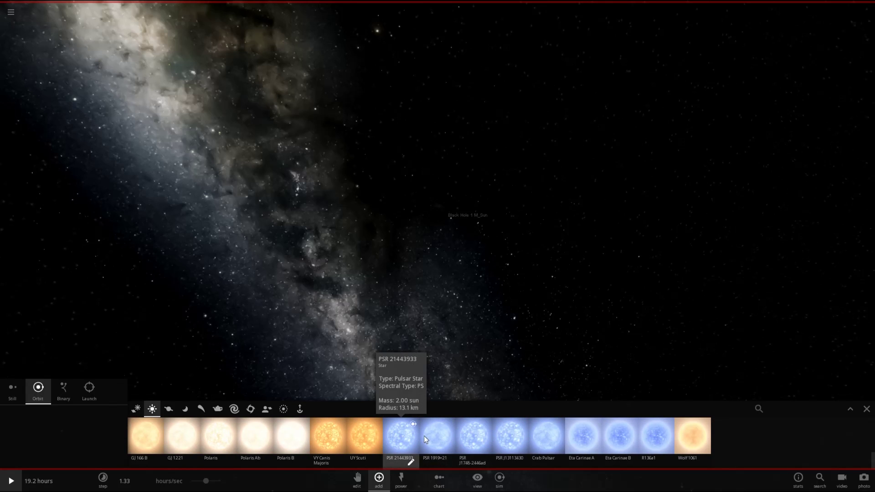
Step: Launch pulsar PSR 1919+21 at 10.0 km/s beside the black hole and open its properties
{"action": "left_click", "coordinate": [433, 437]}
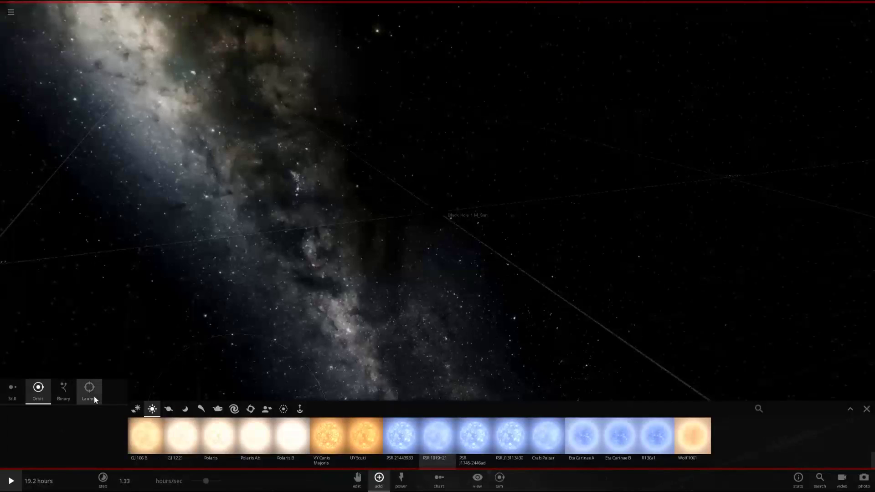
{"action": "left_click", "coordinate": [89, 392]}
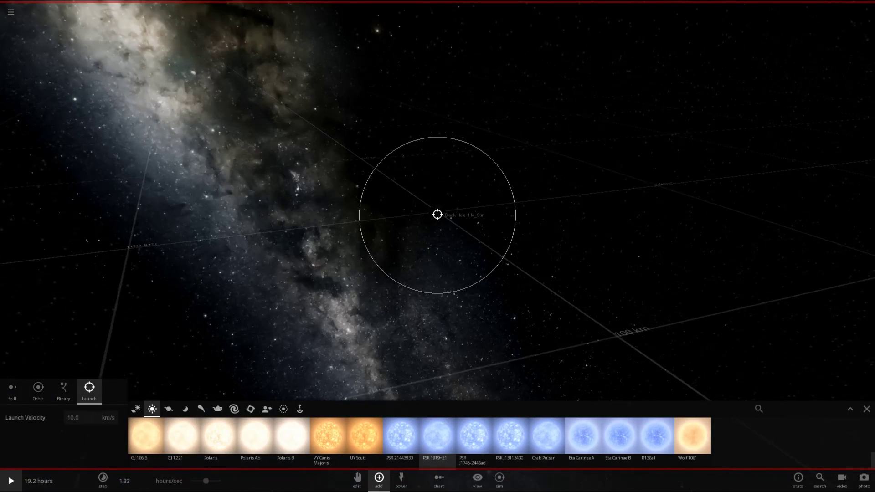
{"action": "left_click", "coordinate": [437, 214]}
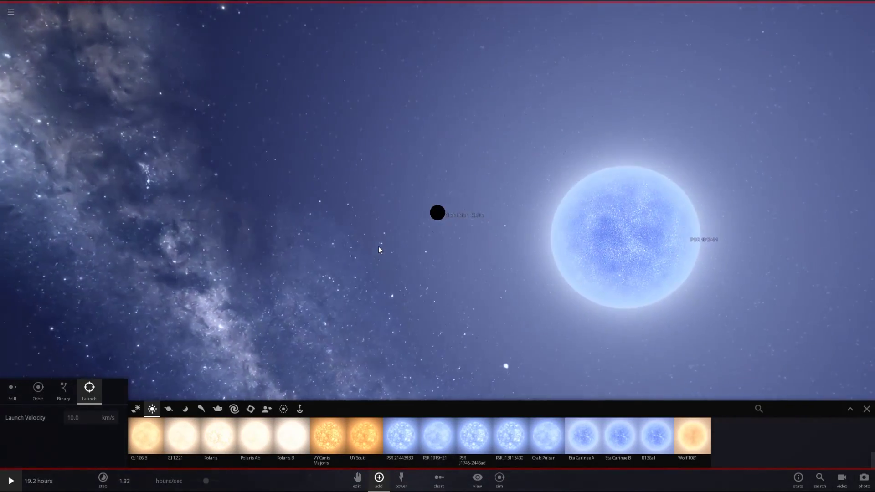
{"action": "left_click", "coordinate": [552, 235]}
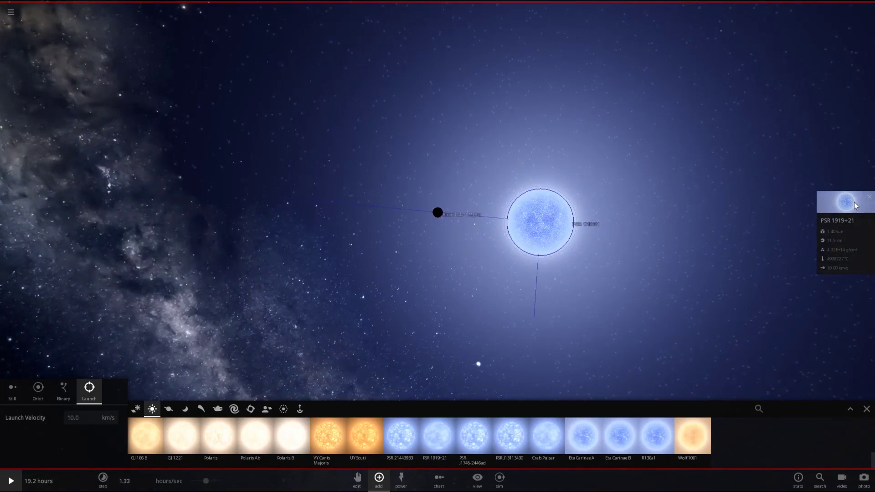
{"action": "left_click", "coordinate": [854, 203]}
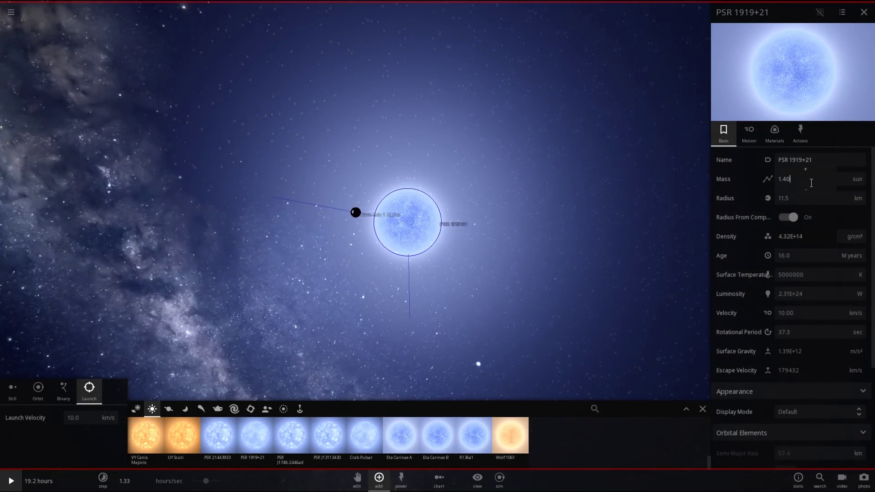
Step: Change the pulsar's mass from 1.40 to 1.00 solar mass
{"action": "left_click_drag", "start_coordinate": [797, 181], "coordinate": [782, 180]}
{"action": "key", "text": "Return"}
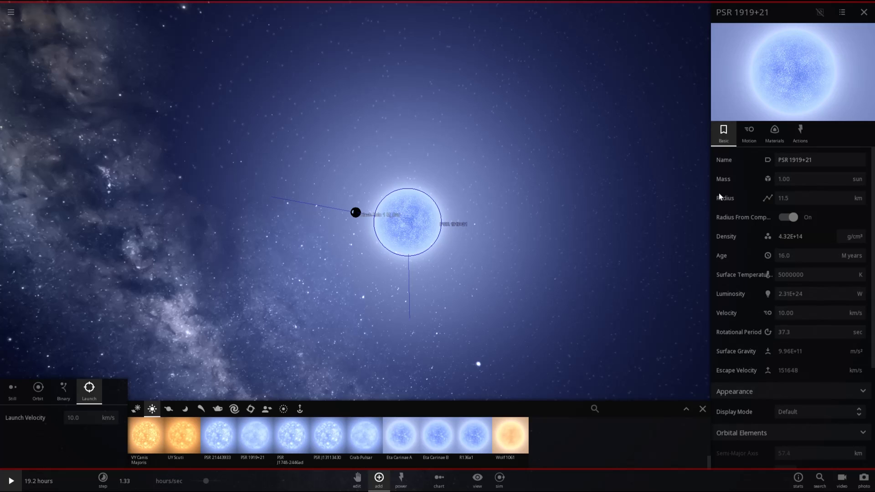
{"action": "left_click_drag", "start_coordinate": [499, 253], "coordinate": [482, 258]}
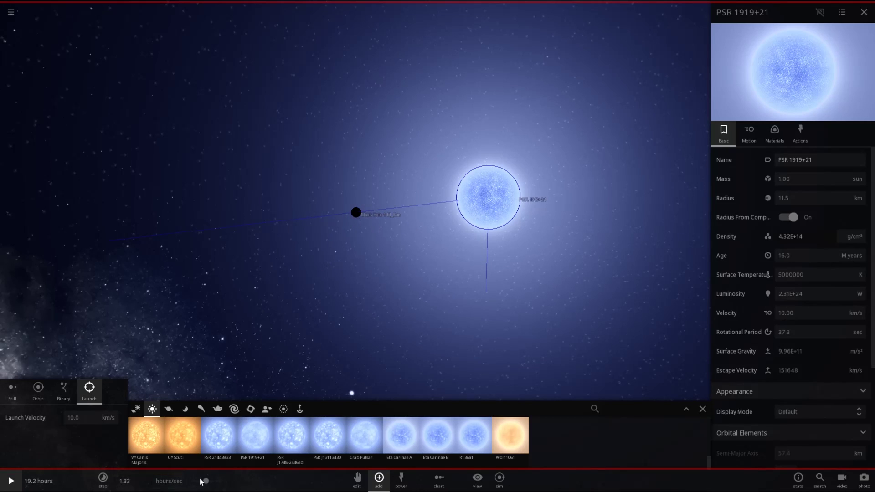
Step: Slow time to about 20 sec/sec, run the collision, and select the surviving black hole
{"action": "left_click_drag", "start_coordinate": [173, 484], "coordinate": [150, 484]}
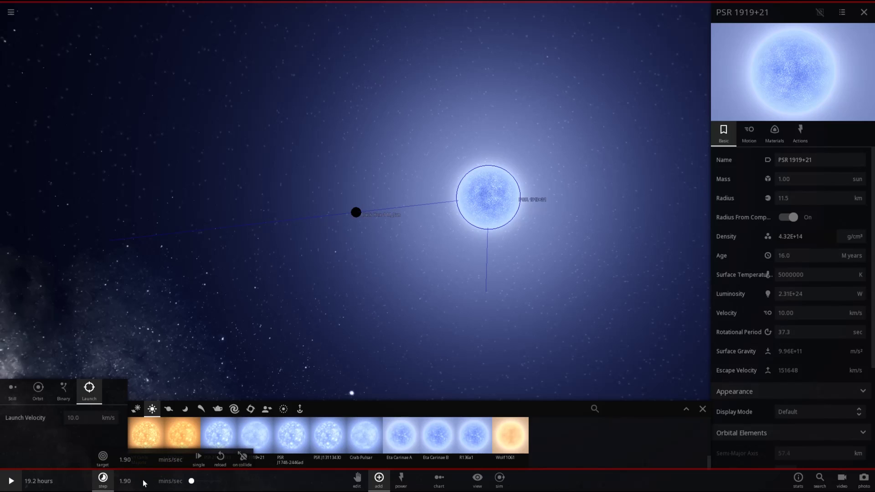
{"action": "left_click", "coordinate": [11, 481]}
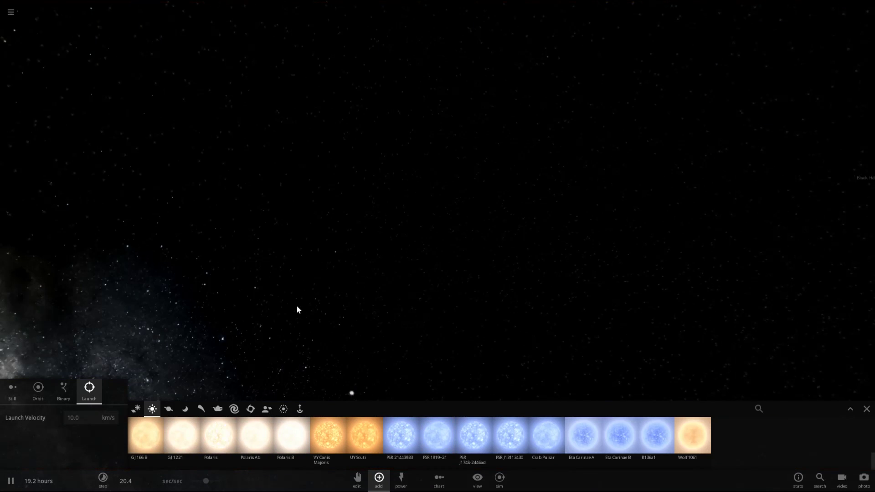
{"action": "left_click", "coordinate": [439, 212]}
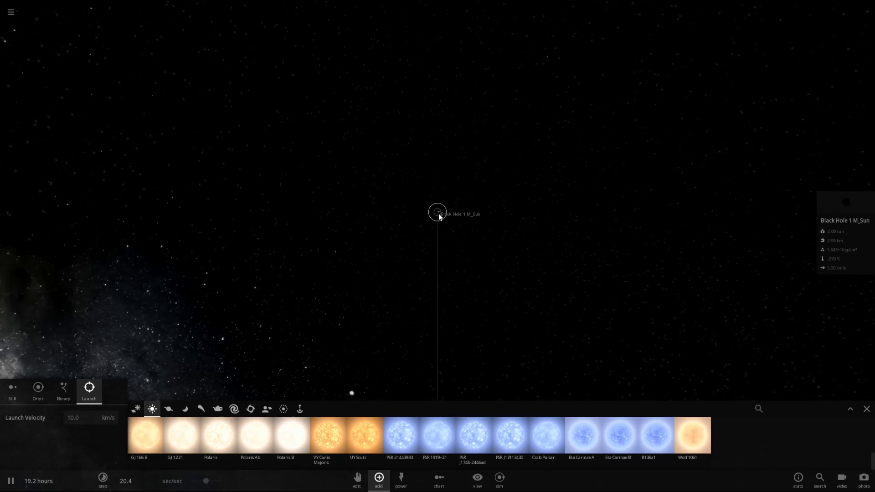
{"action": "scroll", "coordinate": [439, 216], "scroll_direction": "up", "scroll_amount": 10}
{"action": "scroll", "coordinate": [439, 217], "scroll_direction": "down", "scroll_amount": 4}
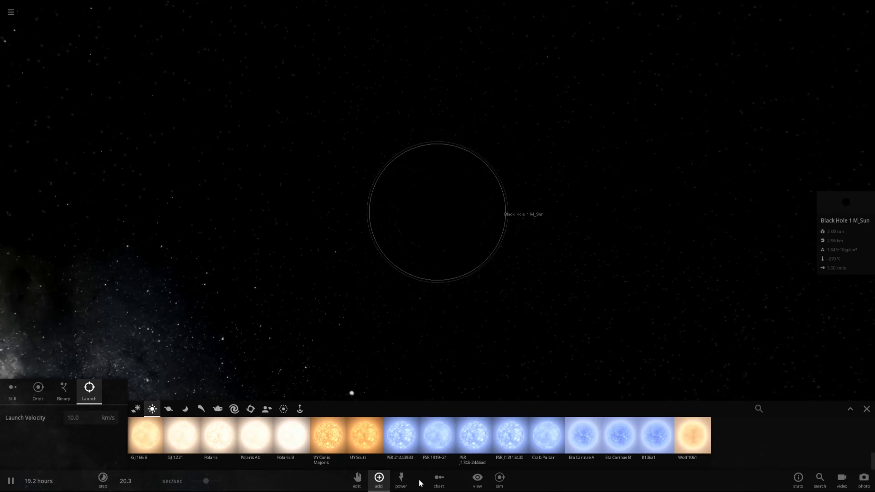
{"action": "mouse_move", "coordinate": [292, 436]}
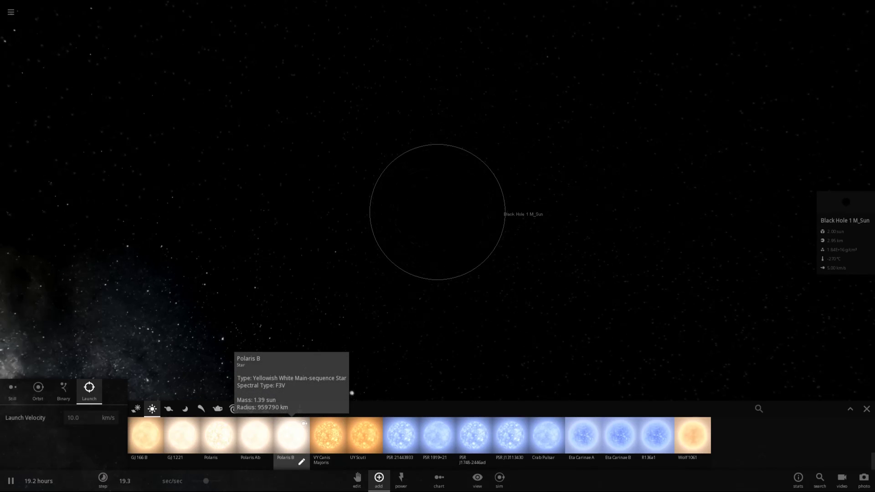
Step: Start a new empty simulation and choose pulsar PSR 1919+21 from the Stars catalogue
{"action": "left_click", "coordinate": [11, 11]}
{"action": "left_click", "coordinate": [70, 112]}
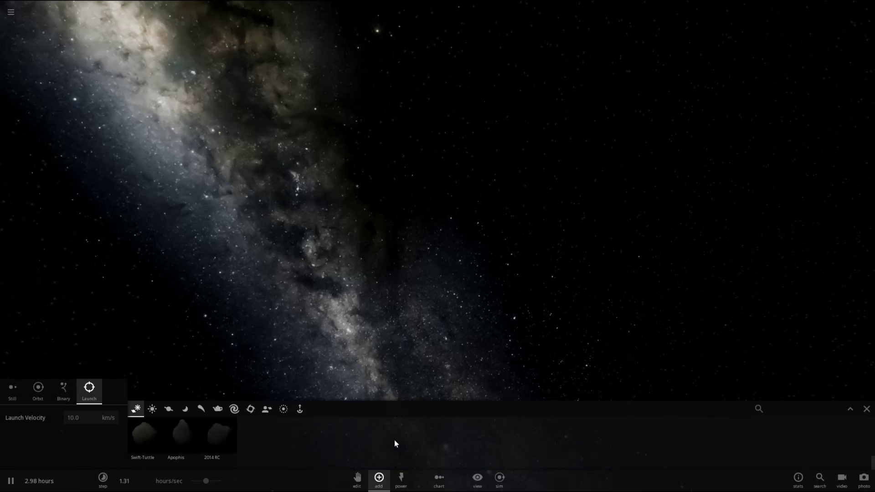
{"action": "scroll", "coordinate": [356, 443], "scroll_direction": "up", "scroll_amount": 5}
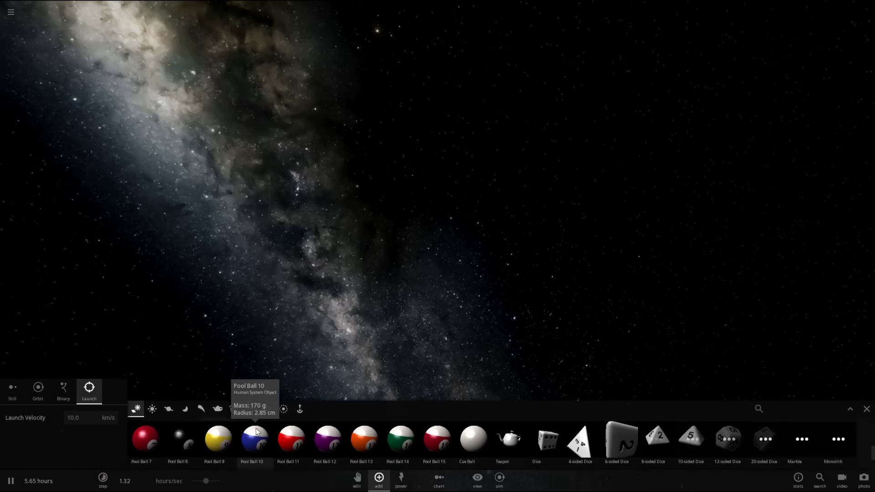
{"action": "scroll", "coordinate": [547, 440], "scroll_direction": "up", "scroll_amount": 1}
{"action": "left_click", "coordinate": [153, 411]}
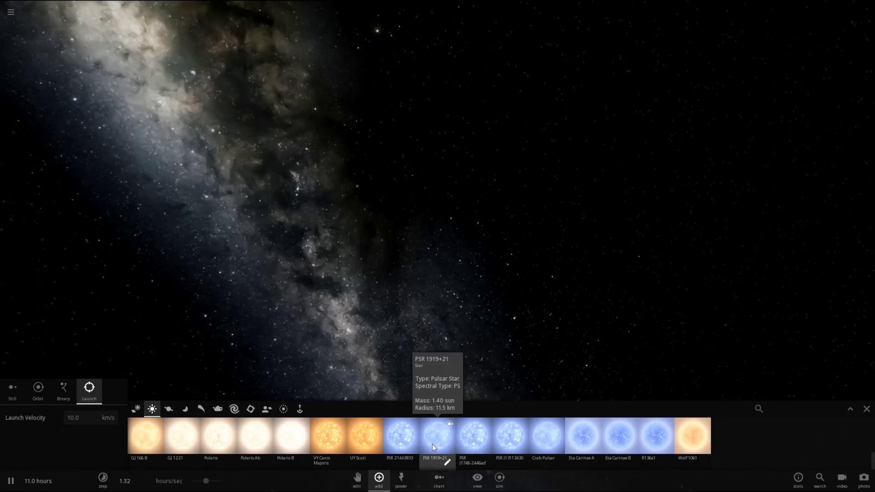
{"action": "left_click", "coordinate": [432, 444]}
Step: Place the pulsar at rest in the centre, slow time to 595 ms/sec, and pause
{"action": "left_click", "coordinate": [10, 387]}
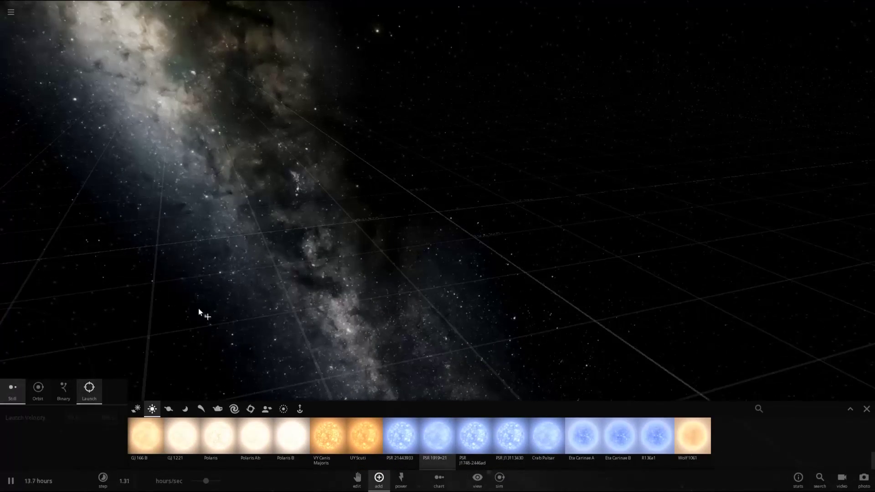
{"action": "left_click", "coordinate": [446, 198]}
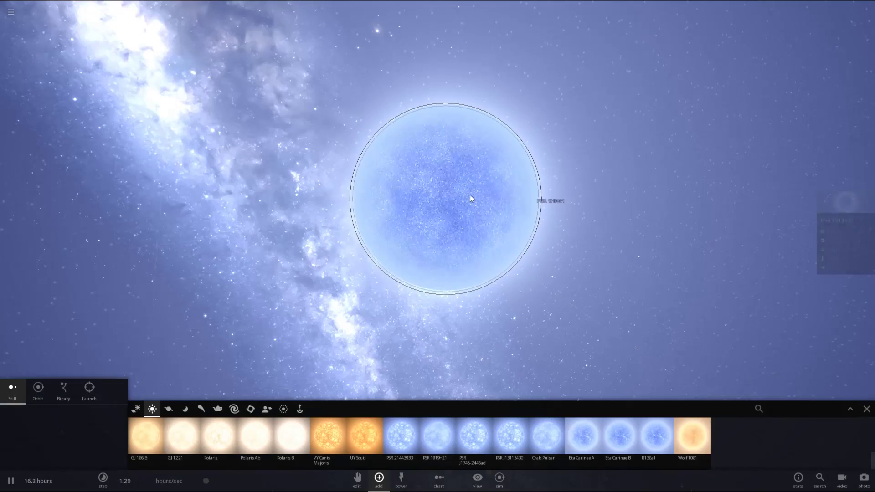
{"action": "left_click_drag", "start_coordinate": [206, 480], "coordinate": [145, 480]}
{"action": "left_click", "coordinate": [4, 485]}
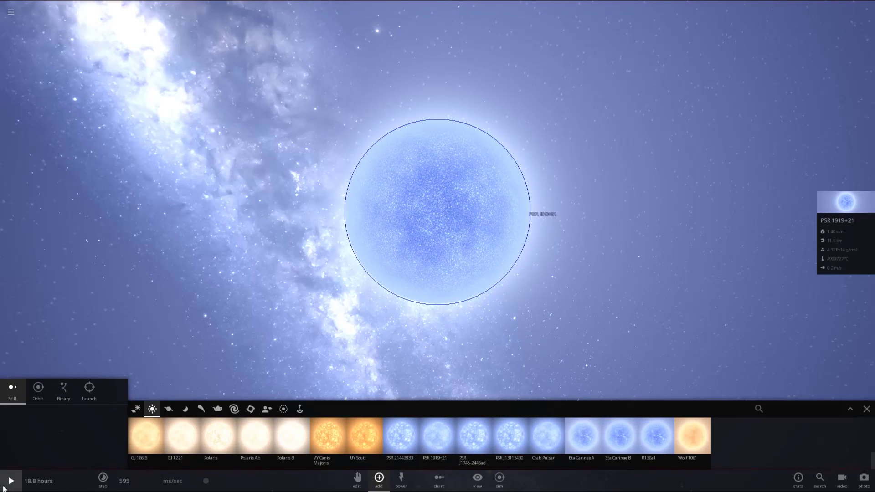
Step: Add the white dwarf Sirius B beside the pulsar
{"action": "scroll", "coordinate": [322, 312], "scroll_direction": "down", "scroll_amount": 3}
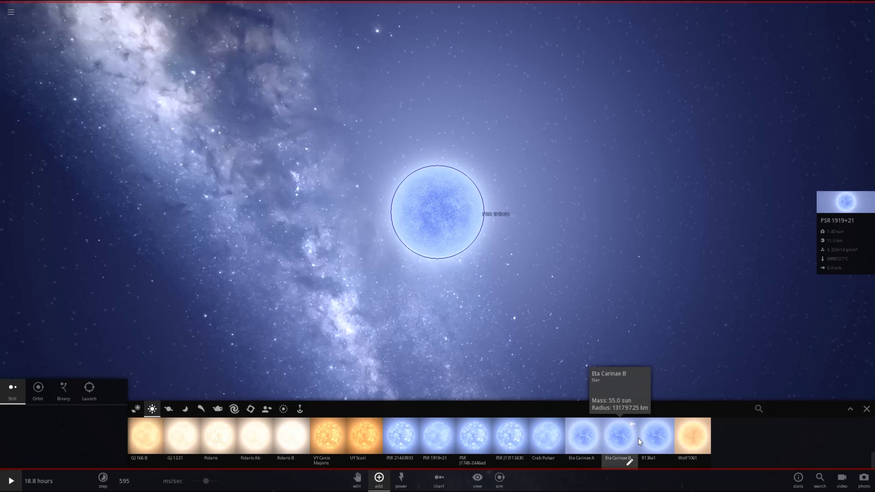
{"action": "scroll", "coordinate": [649, 437], "scroll_direction": "down", "scroll_amount": 5}
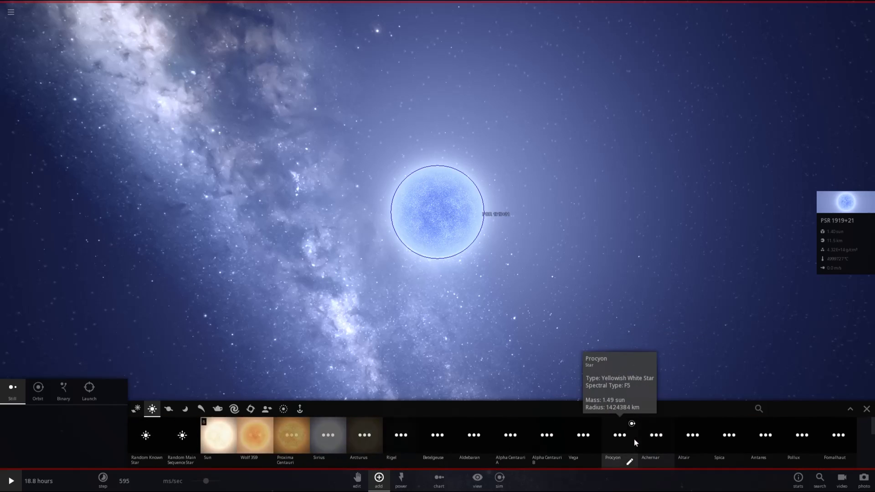
{"action": "left_click", "coordinate": [719, 427]}
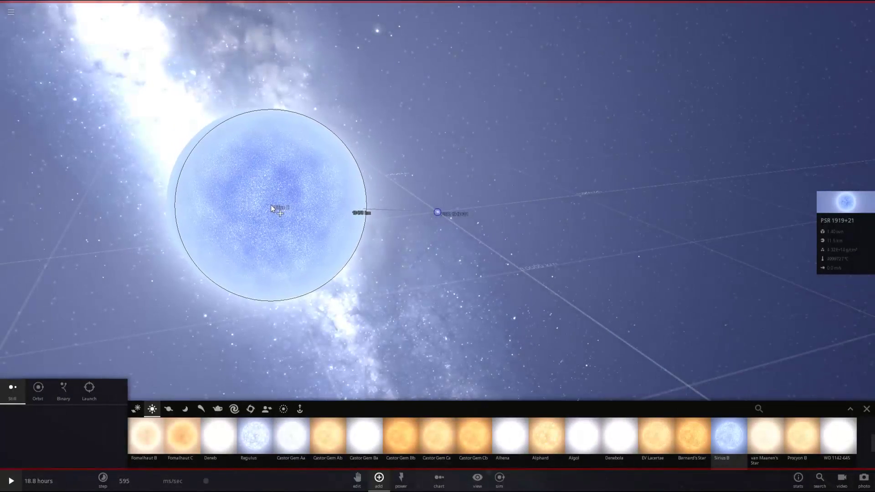
{"action": "left_click", "coordinate": [271, 204]}
Step: Show Sirius B's mass in solar masses (0.978 sun), then close its properties
{"action": "left_click", "coordinate": [821, 203]}
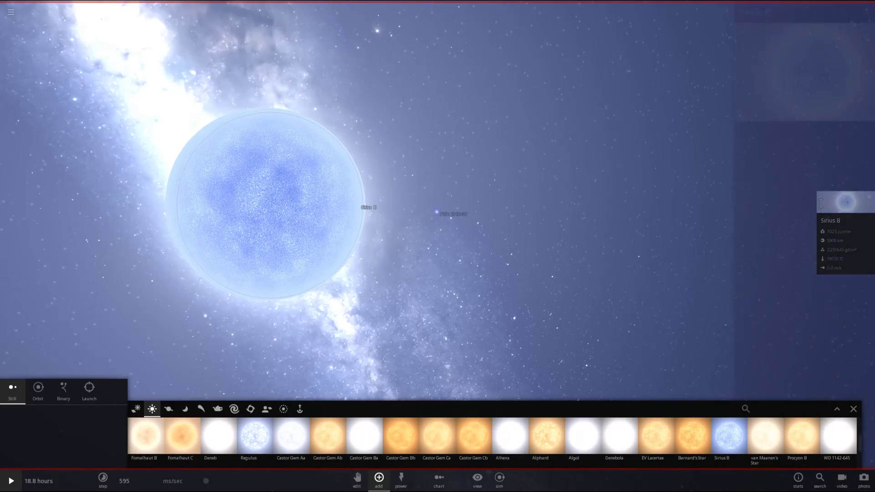
{"action": "left_click", "coordinate": [847, 180]}
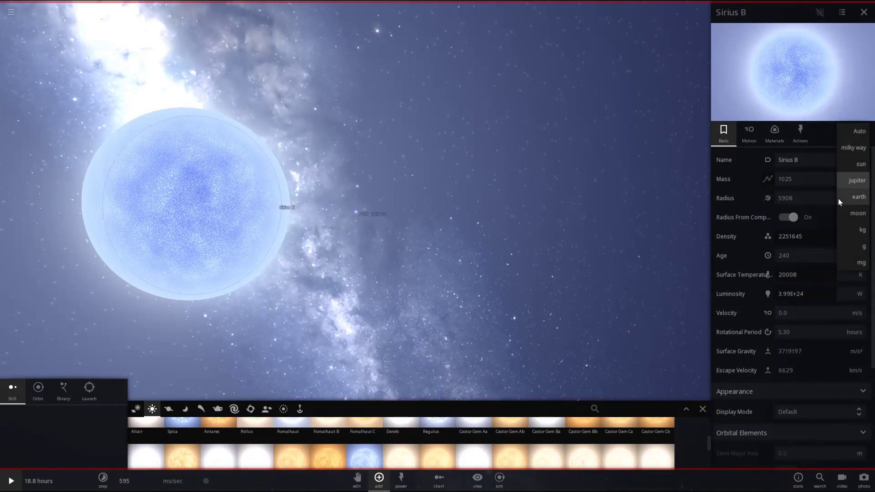
{"action": "left_click", "coordinate": [855, 169]}
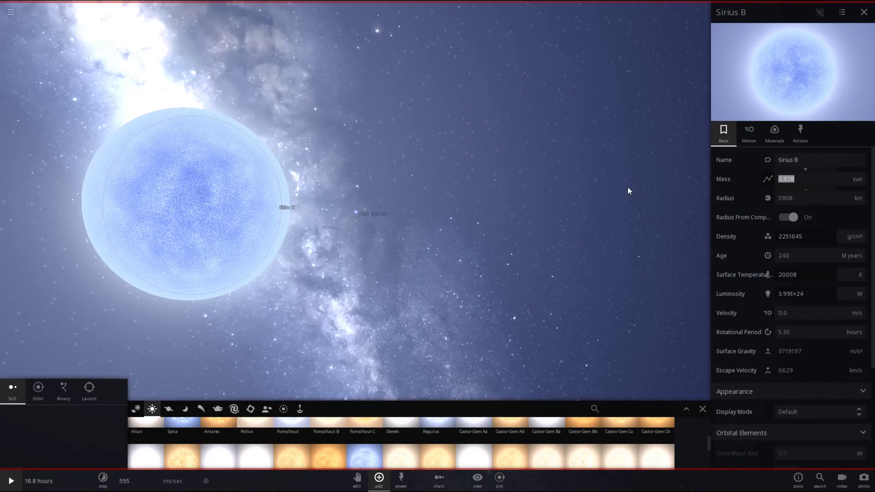
{"action": "left_click", "coordinate": [420, 246]}
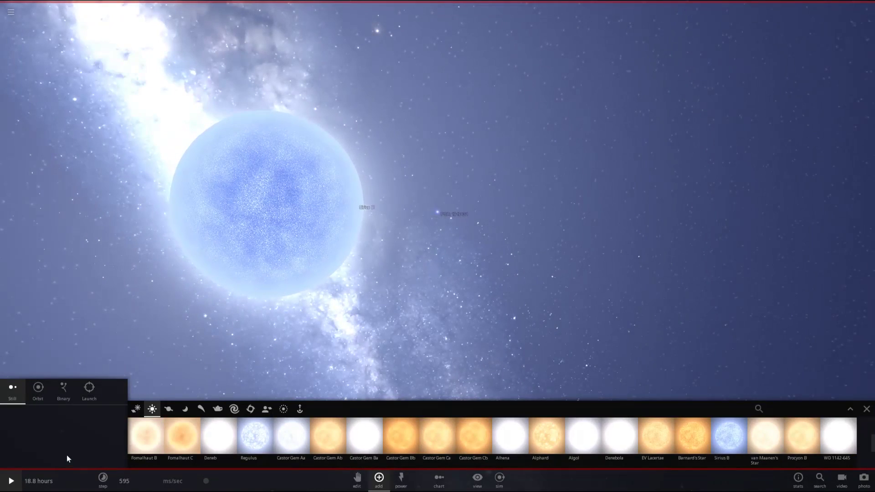
Step: Run until the stars merge into a Type Ia supernova and view its 1.20-sun cloud properties
{"action": "left_click", "coordinate": [17, 484]}
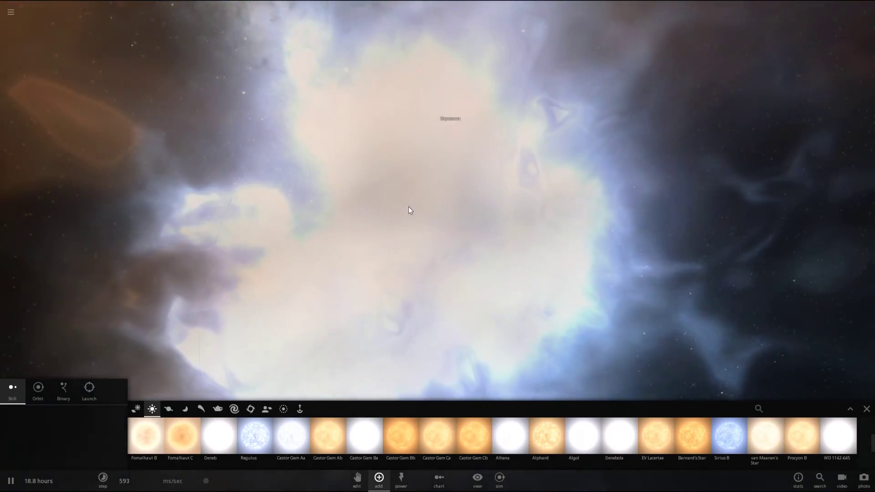
{"action": "left_click", "coordinate": [408, 207]}
{"action": "left_click", "coordinate": [831, 216]}
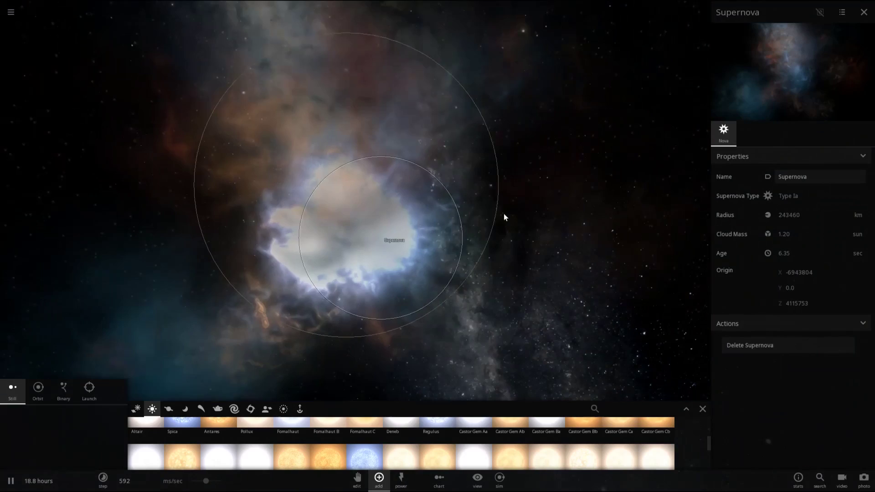
{"action": "left_click", "coordinate": [11, 12]}
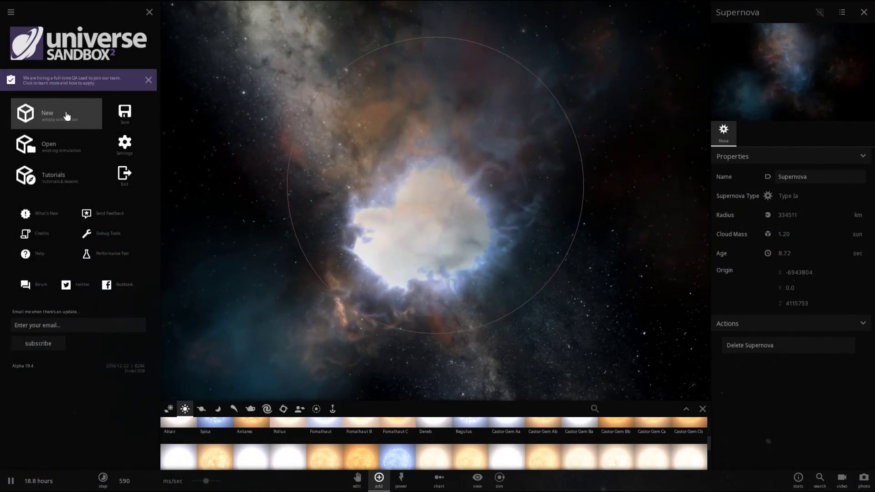
Step: Start a new empty simulation and place Earth alone in it
{"action": "left_click", "coordinate": [67, 111]}
{"action": "left_click", "coordinate": [379, 477]}
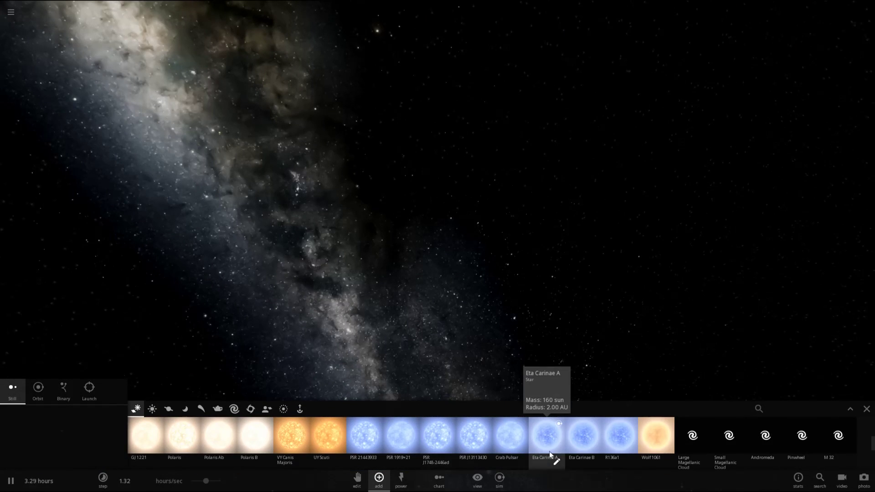
{"action": "left_click", "coordinate": [168, 410]}
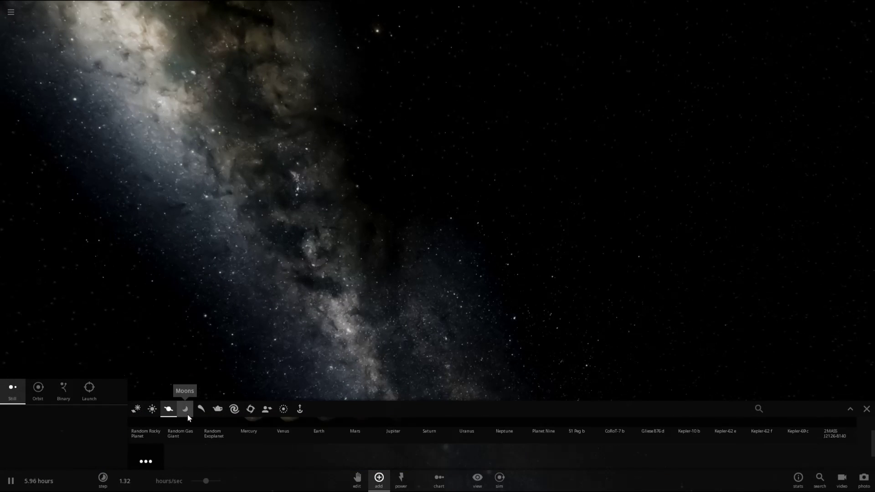
{"action": "left_click", "coordinate": [321, 438]}
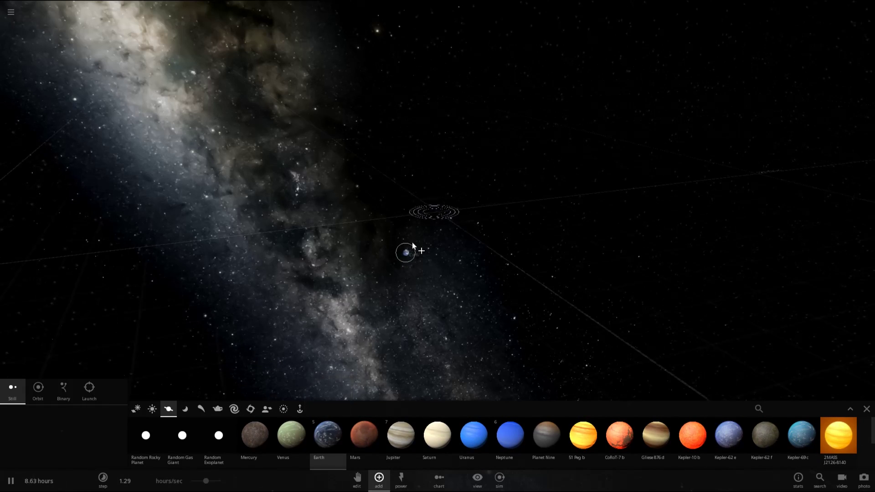
{"action": "left_click", "coordinate": [424, 222]}
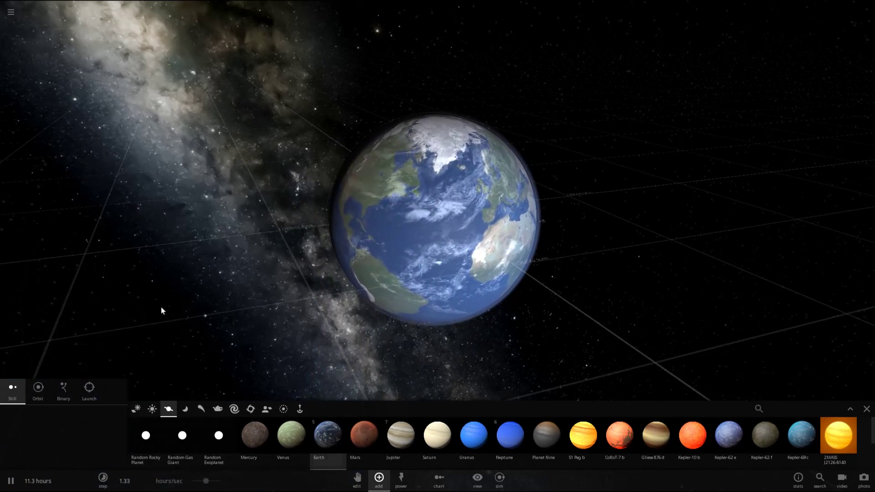
Step: Switch to Launch mode, slow time to 298 ms/sec, and show the Stars category
{"action": "left_click", "coordinate": [91, 392]}
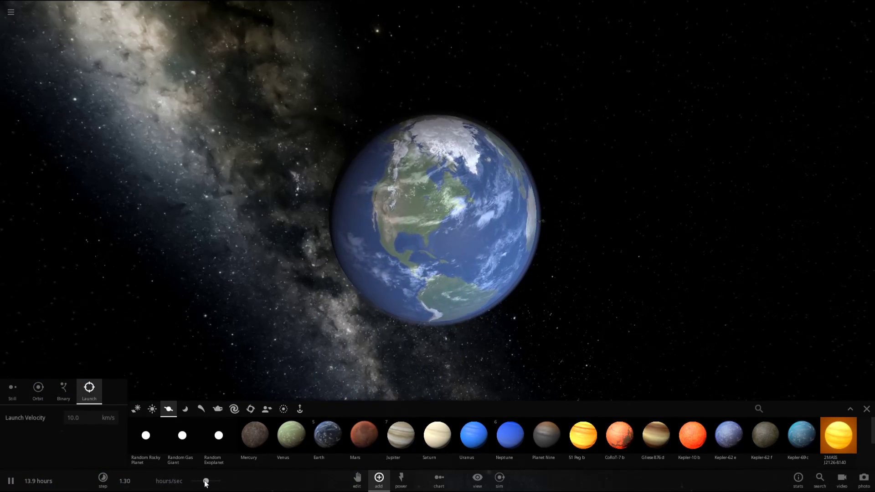
{"action": "left_click_drag", "start_coordinate": [173, 487], "coordinate": [170, 486]}
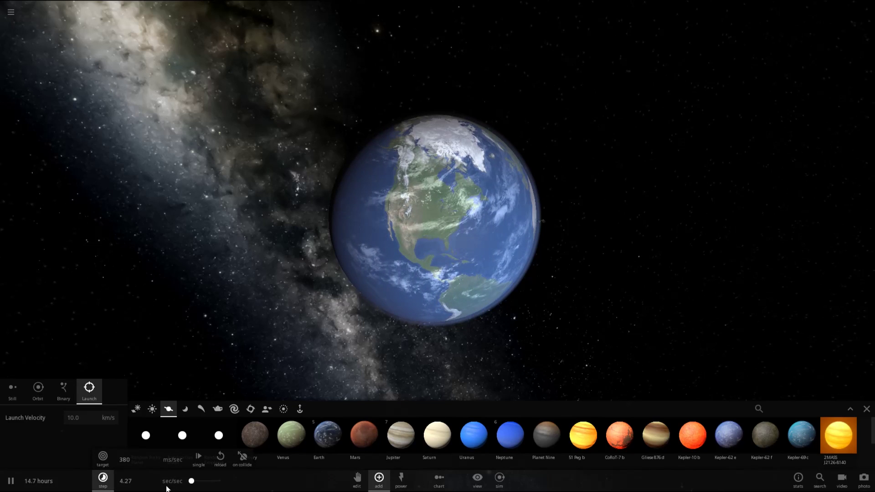
{"action": "scroll", "coordinate": [193, 370], "scroll_direction": "down", "scroll_amount": 5}
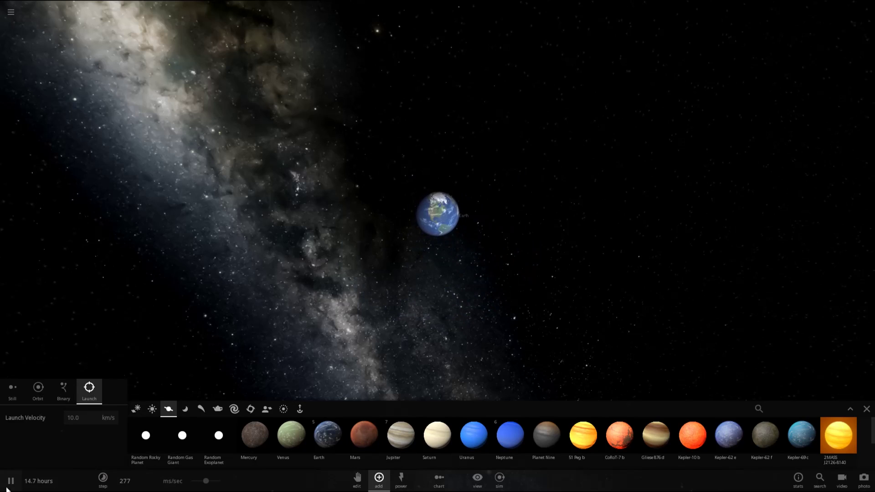
{"action": "scroll", "coordinate": [411, 453], "scroll_direction": "down", "scroll_amount": 3}
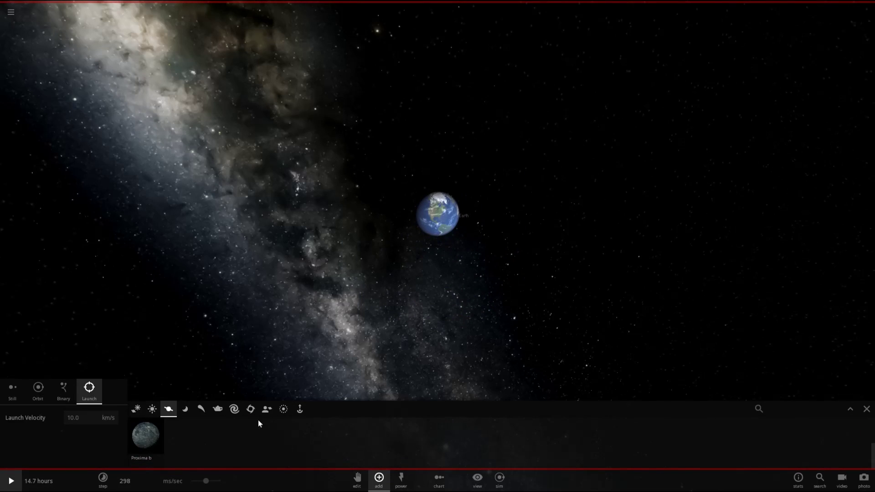
{"action": "left_click", "coordinate": [152, 408]}
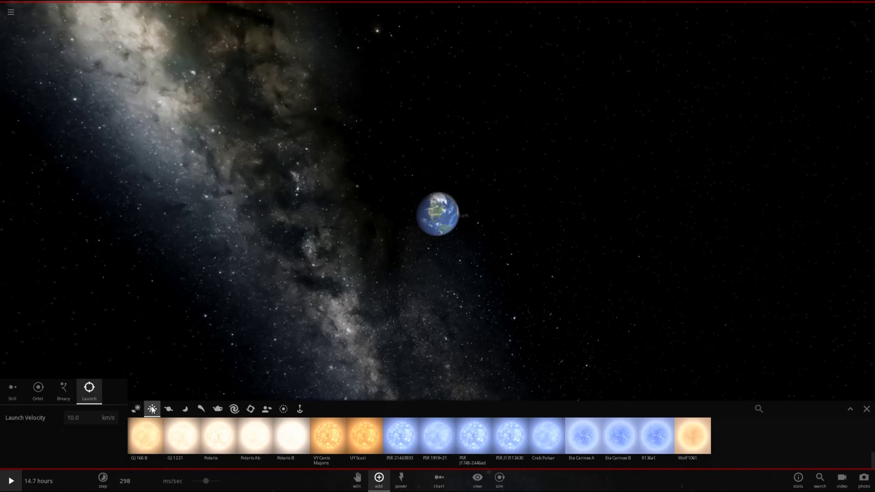
Step: Switch to placing objects at rest, run the simulation, and pull the camera back from Earth
{"action": "left_click", "coordinate": [13, 394]}
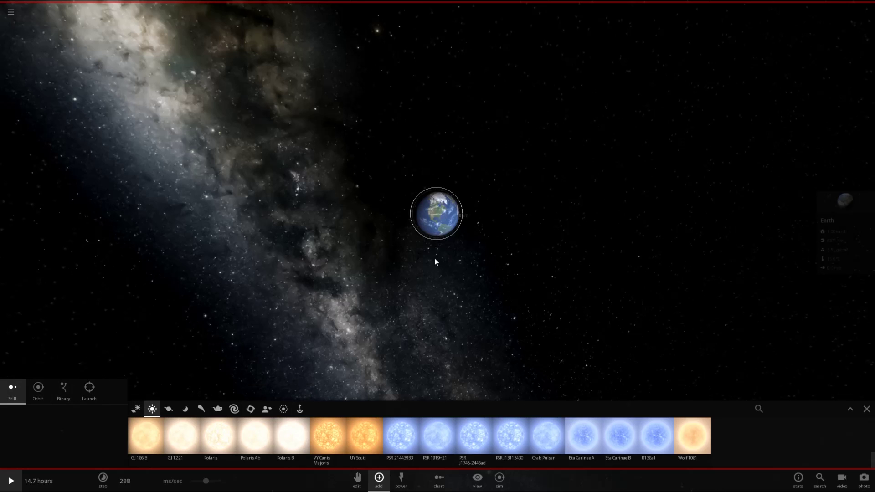
{"action": "left_click", "coordinate": [12, 482]}
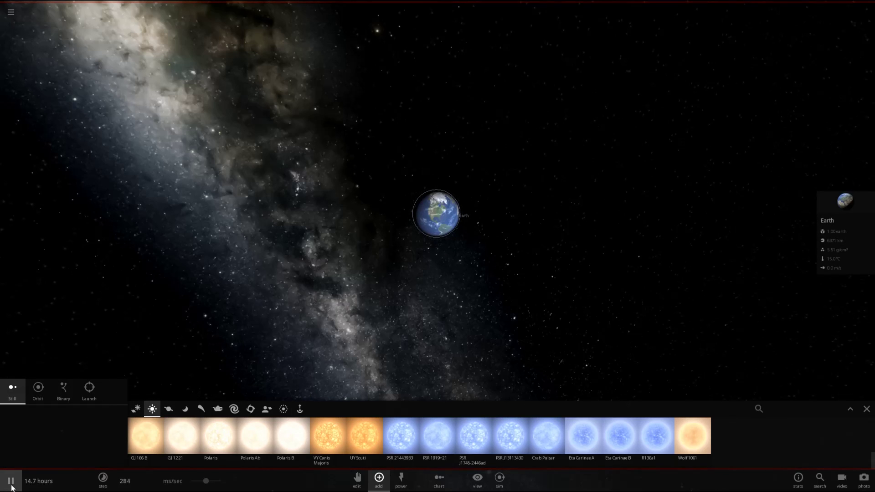
{"action": "scroll", "coordinate": [251, 341], "scroll_direction": "down", "scroll_amount": 5}
{"action": "left_click_drag", "start_coordinate": [263, 335], "coordinate": [303, 339]}
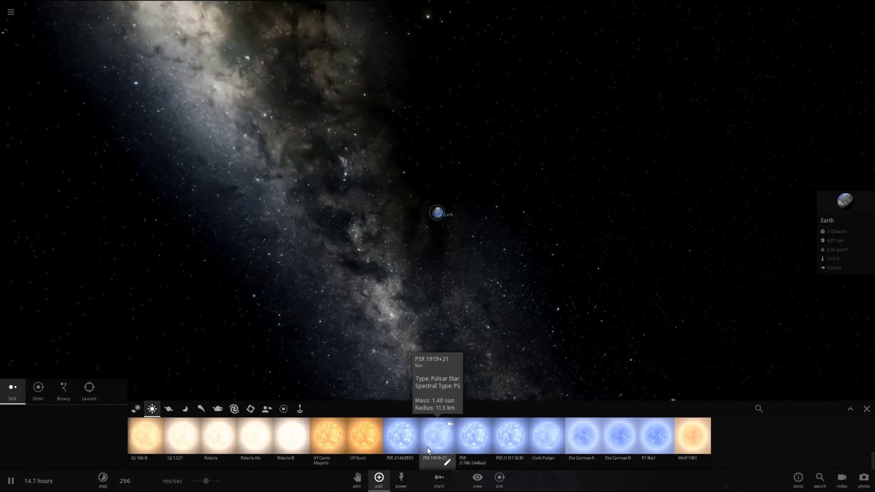
Step: Drop pulsar PSR 1919+21 beside Earth and view its 1.40-sun properties
{"action": "left_click", "coordinate": [427, 447]}
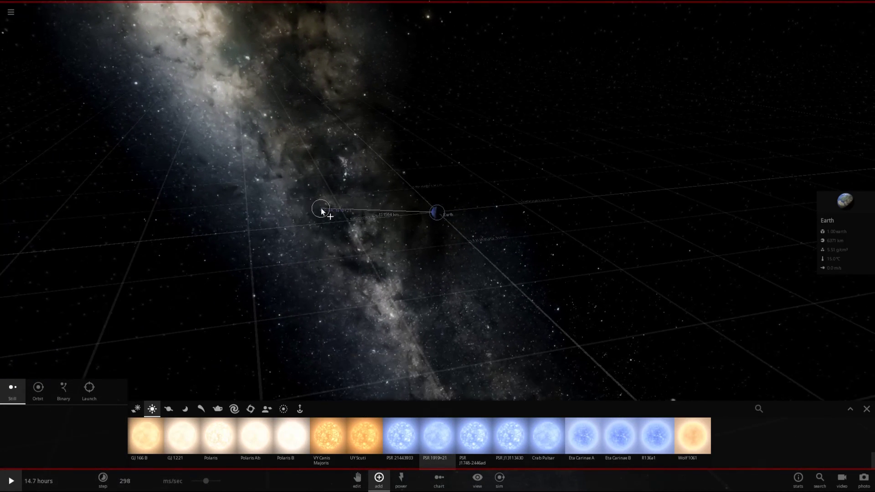
{"action": "scroll", "coordinate": [387, 228], "scroll_direction": "up", "scroll_amount": 5}
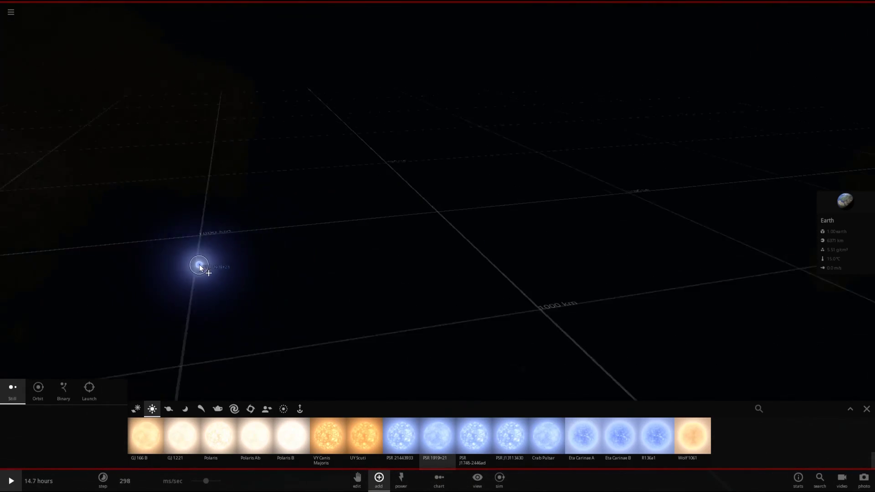
{"action": "scroll", "coordinate": [202, 255], "scroll_direction": "down", "scroll_amount": 5}
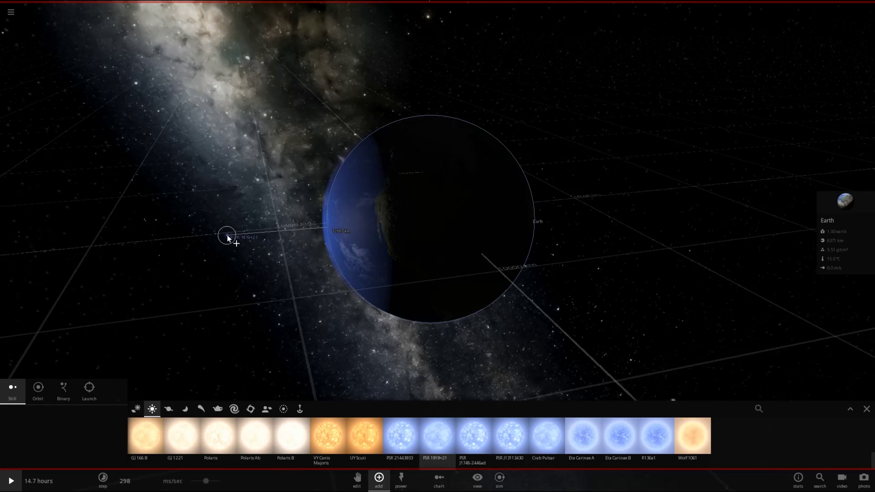
{"action": "left_click", "coordinate": [223, 238]}
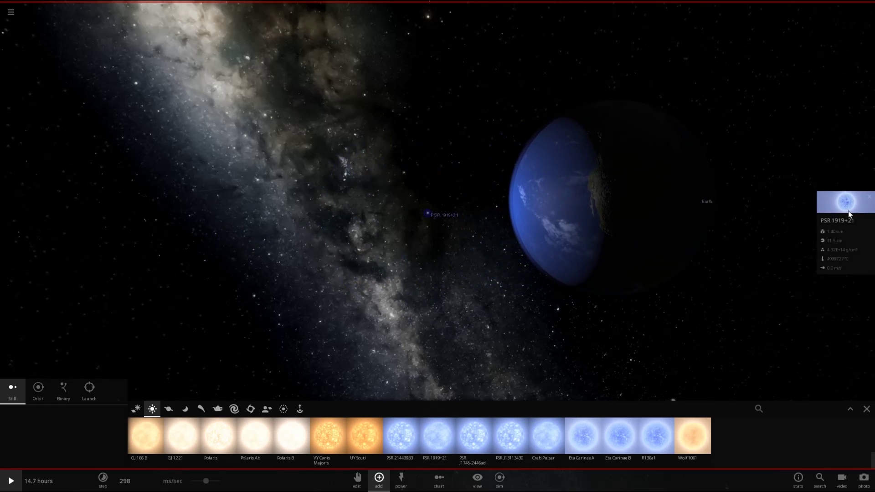
{"action": "left_click", "coordinate": [848, 210]}
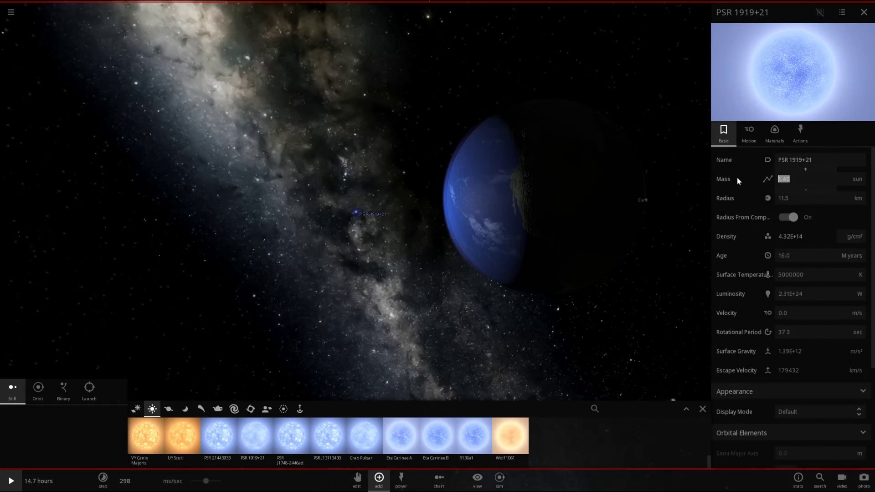
Step: Close the pulsar's properties, adjust the speed and run the simulation as the pulsar falls into Earth
{"action": "left_click", "coordinate": [429, 299]}
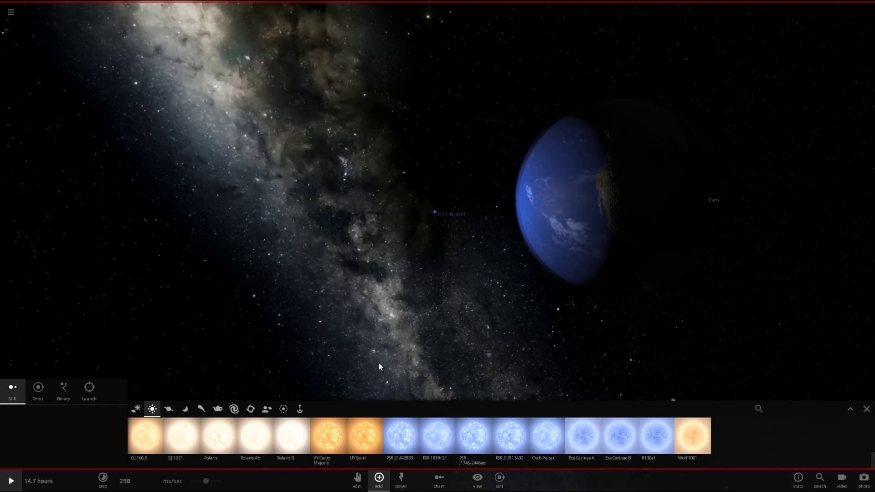
{"action": "left_click_drag", "start_coordinate": [209, 484], "coordinate": [195, 484]}
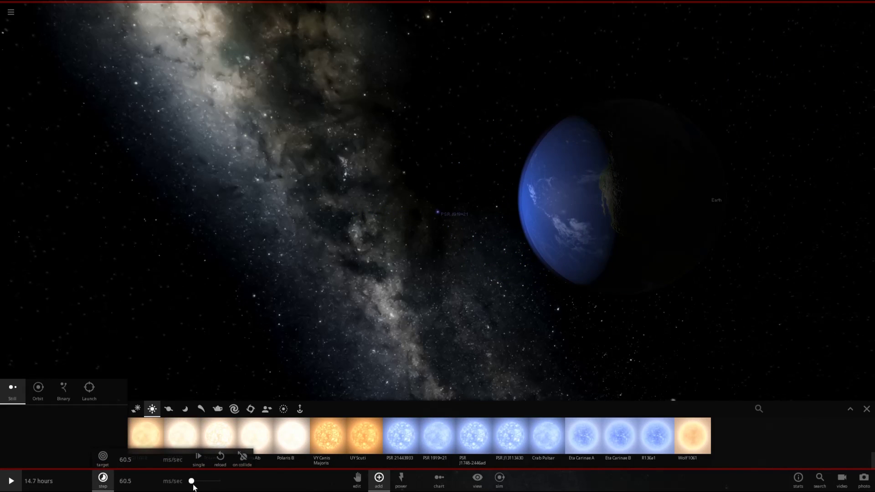
{"action": "left_click", "coordinate": [13, 484]}
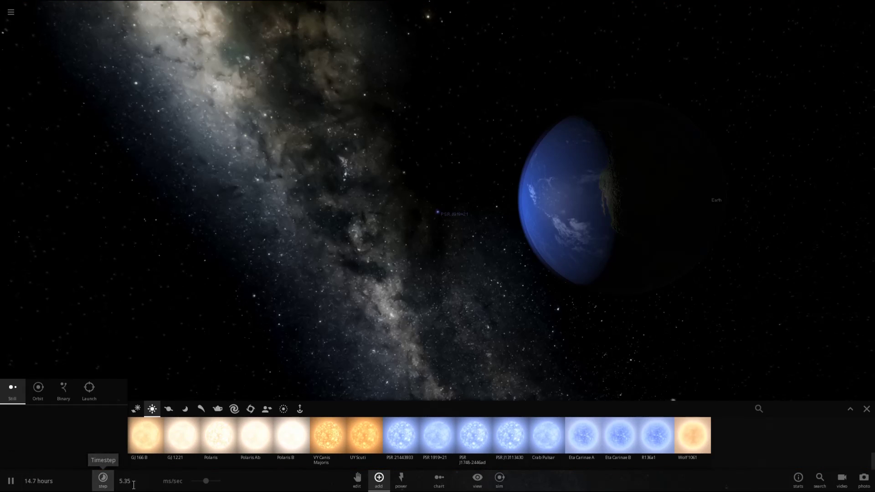
{"action": "mouse_move", "coordinate": [207, 481]}
{"action": "left_mouse_down"}
{"action": "mouse_move", "coordinate": [223, 484]}
{"action": "mouse_move", "coordinate": [207, 488]}
{"action": "left_mouse_up"}
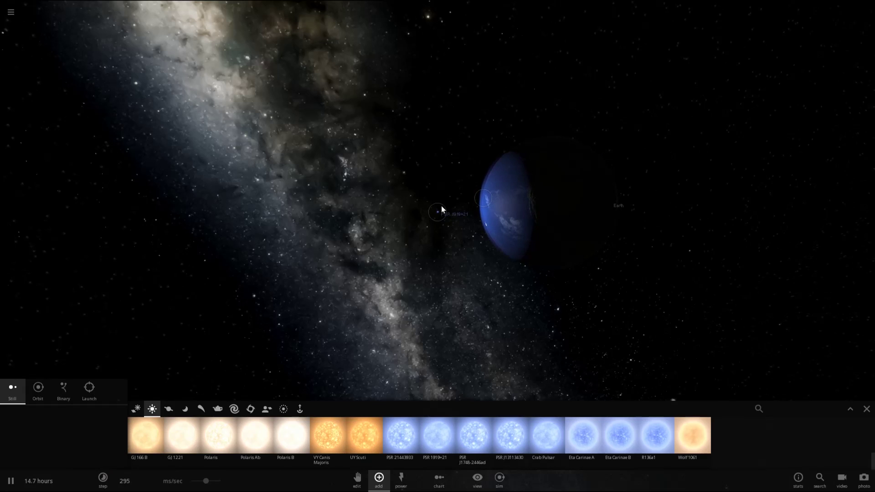
{"action": "left_click_drag", "start_coordinate": [412, 313], "coordinate": [434, 319]}
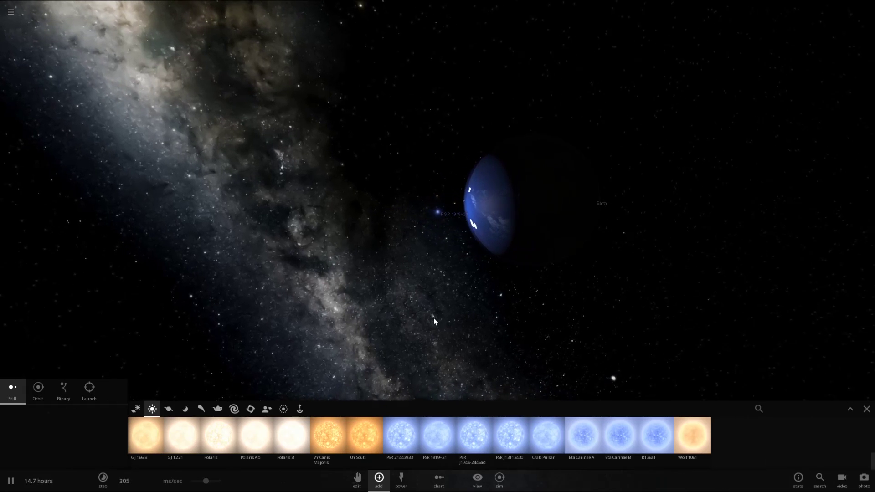
{"action": "scroll", "coordinate": [437, 316], "scroll_direction": "up", "scroll_amount": 5}
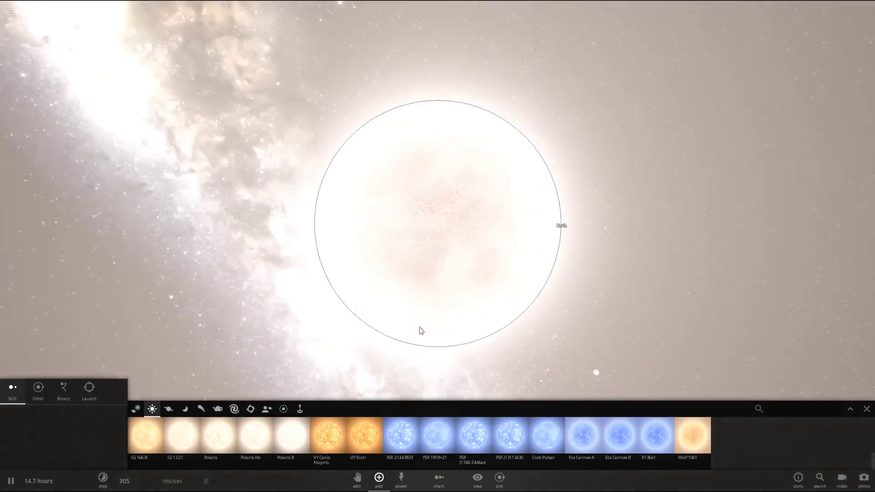
{"action": "scroll", "coordinate": [419, 327], "scroll_direction": "down", "scroll_amount": 4}
Step: Show glowing Earth's full properties (1.00 sun mass, 698125 km radius) and speed up the simulation
{"action": "left_click", "coordinate": [468, 236]}
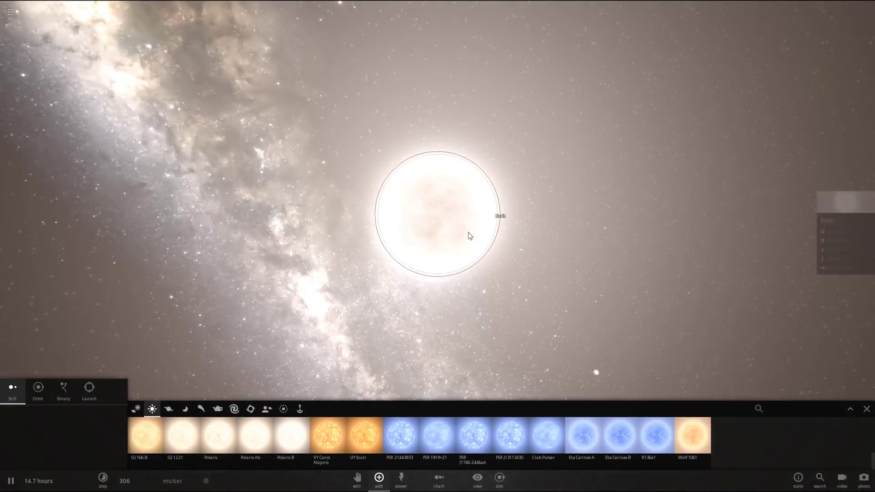
{"action": "left_click", "coordinate": [838, 220]}
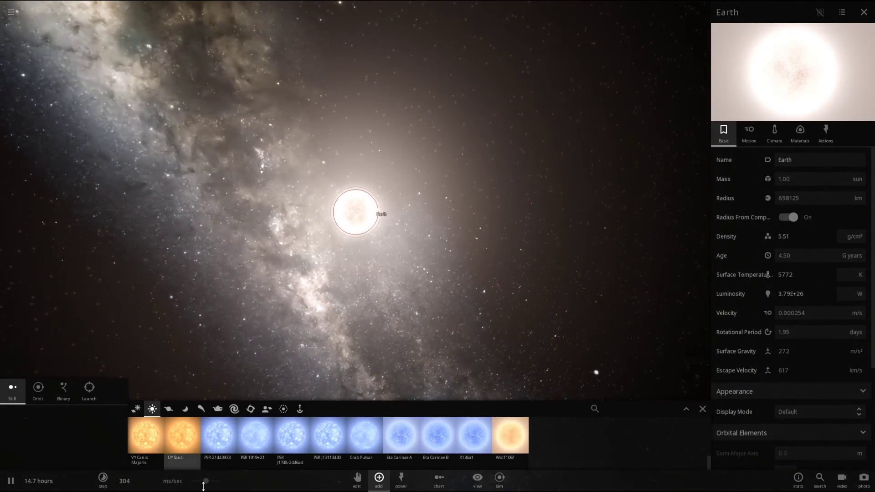
{"action": "left_click_drag", "start_coordinate": [217, 479], "coordinate": [221, 481]}
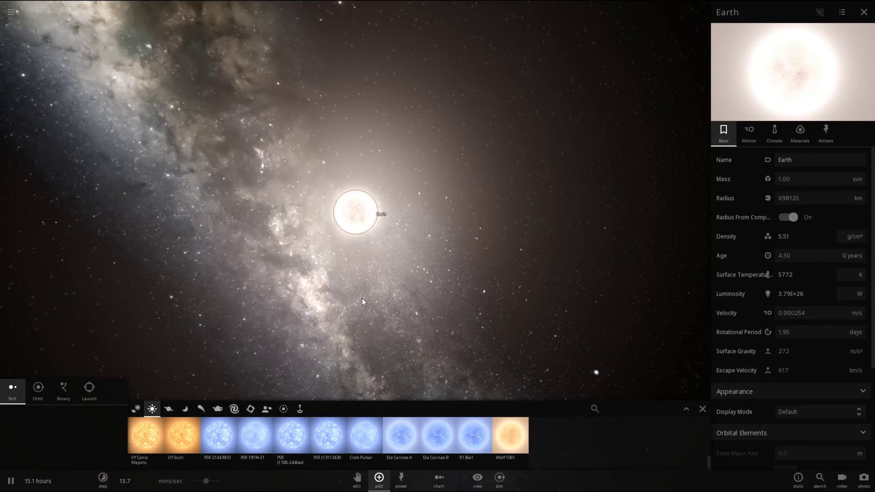
{"action": "scroll", "coordinate": [447, 177], "scroll_direction": "down", "scroll_amount": 2}
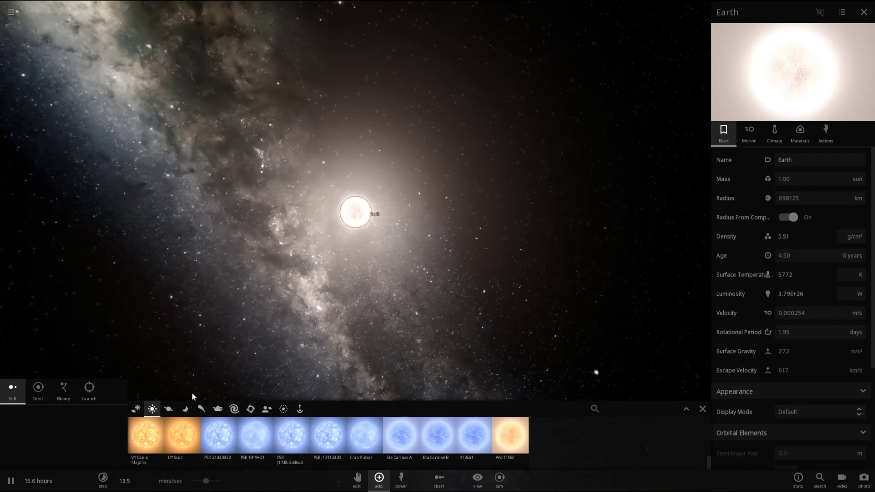
Step: Place the Sun preset (1.00 sun mass, 702098 km radius) beside star-like Earth, then close the Add panel
{"action": "left_click", "coordinate": [148, 410]}
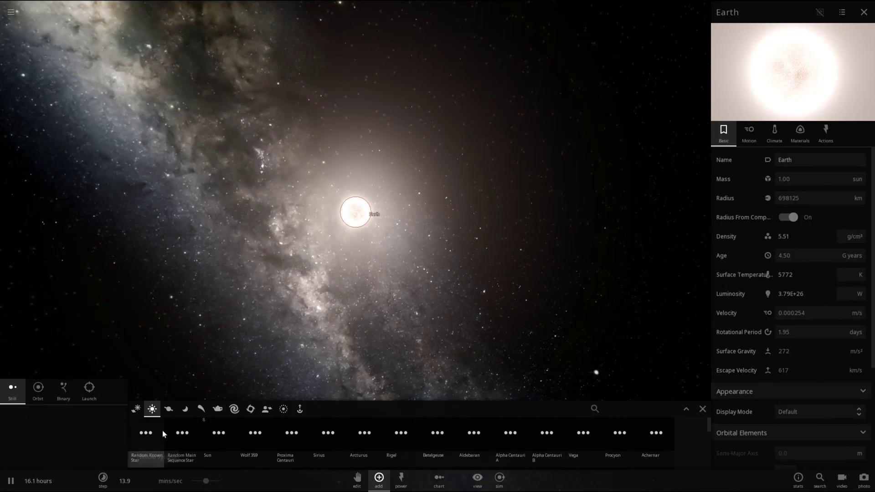
{"action": "left_click", "coordinate": [11, 484]}
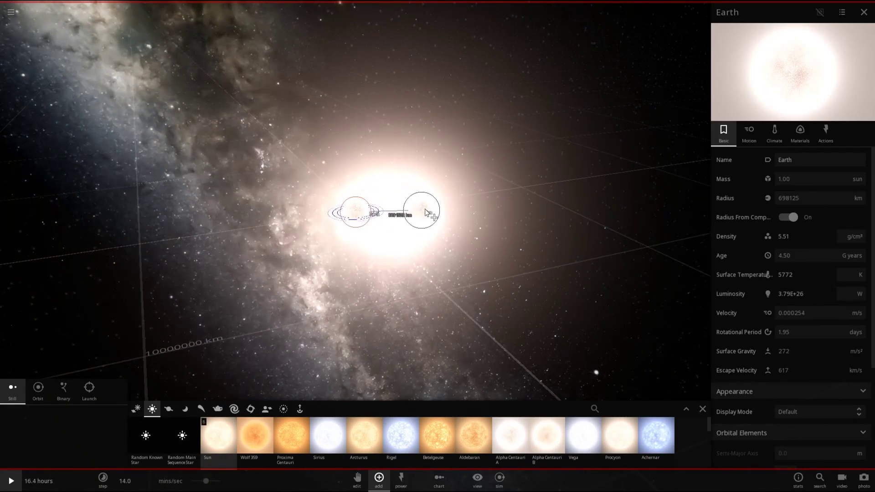
{"action": "left_click", "coordinate": [420, 218]}
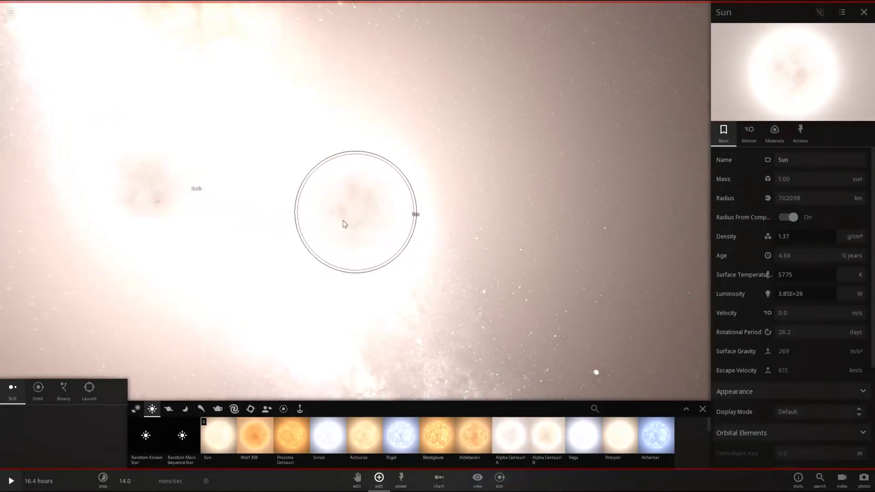
{"action": "left_click_drag", "start_coordinate": [343, 219], "coordinate": [310, 221]}
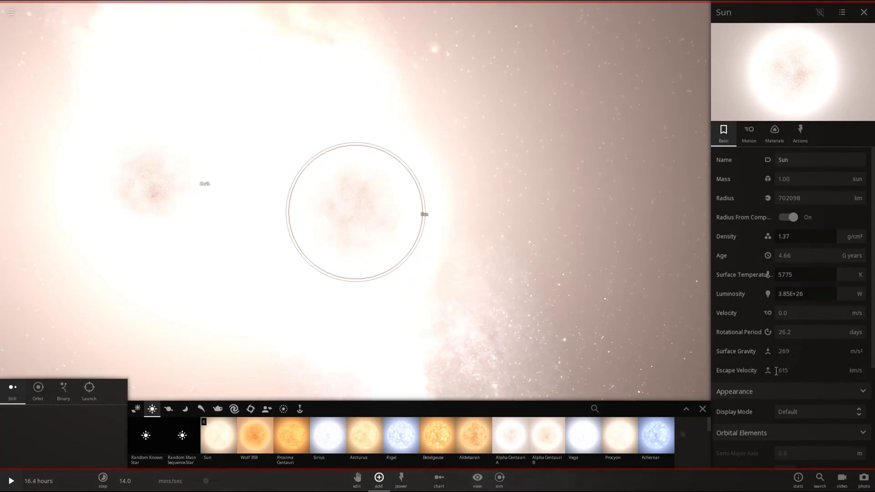
{"action": "left_click", "coordinate": [702, 409]}
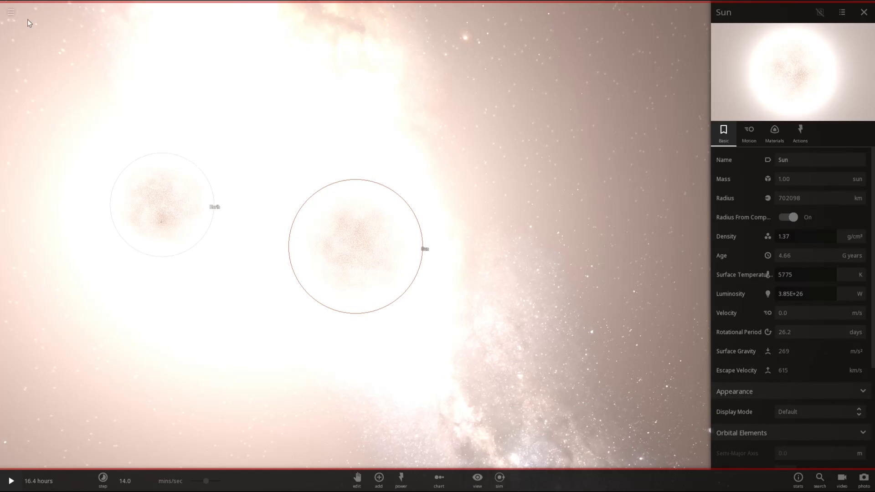
Step: Open the main menu from the top-left menu button
{"action": "left_click", "coordinate": [11, 12]}
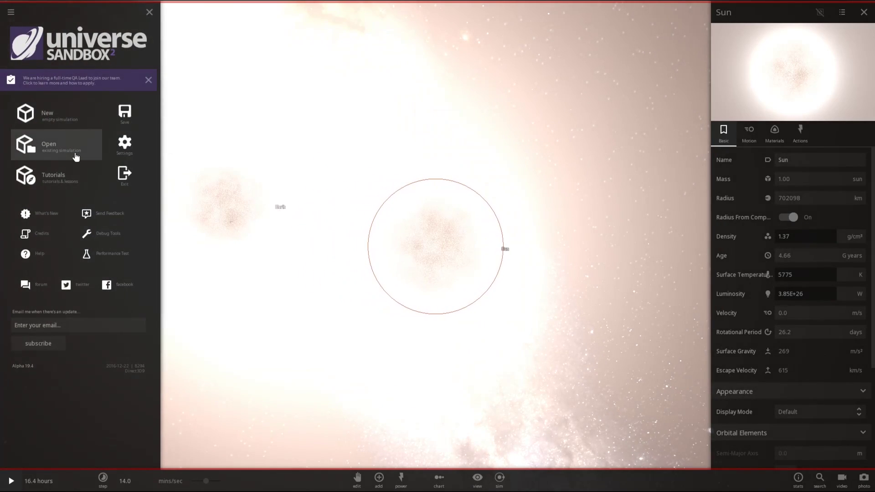